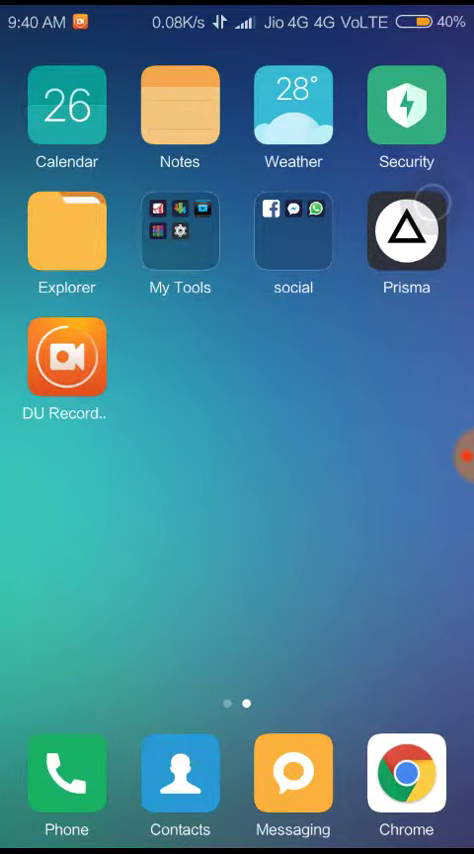
Return to the first home page and bring the notification shade down, dismissing and reopening it.
left_click_drag(120, 450, 400, 450)
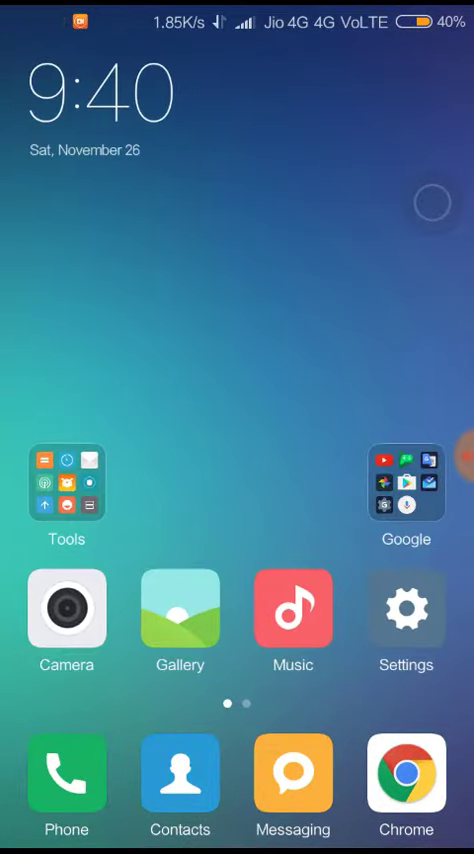
left_click_drag(250, 10, 280, 400)
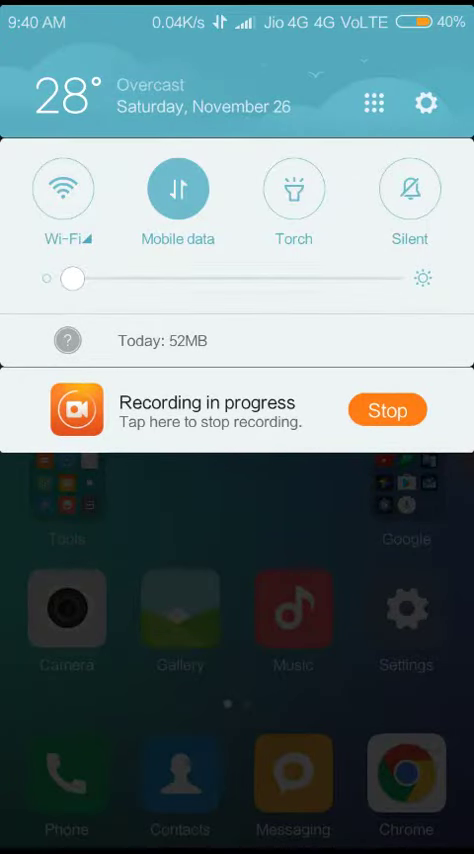
left_click_drag(237, 440, 237, 60)
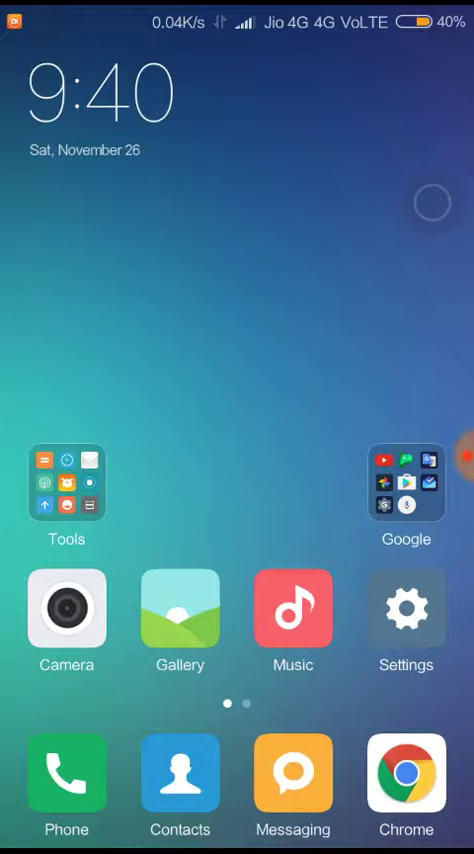
left_click_drag(331, 195, 331, 600)
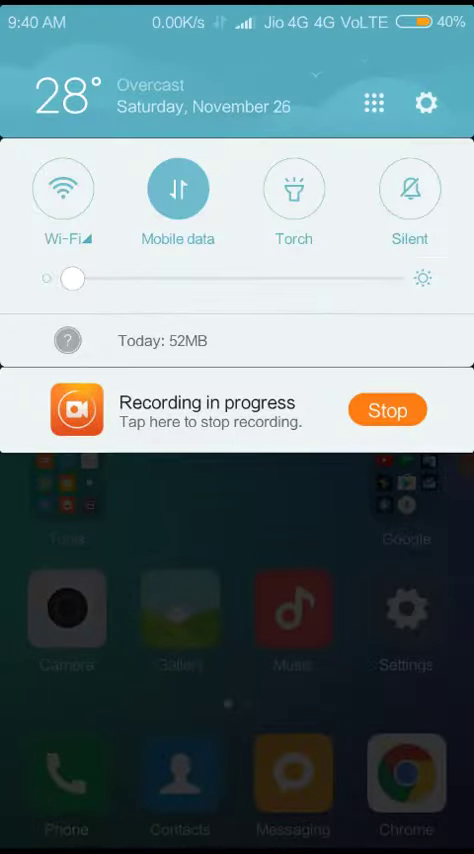
Check About phone for Android 5.1.1, MIUI 8 Global beta and 1.00GB RAM, then go back.
left_click(425, 103)
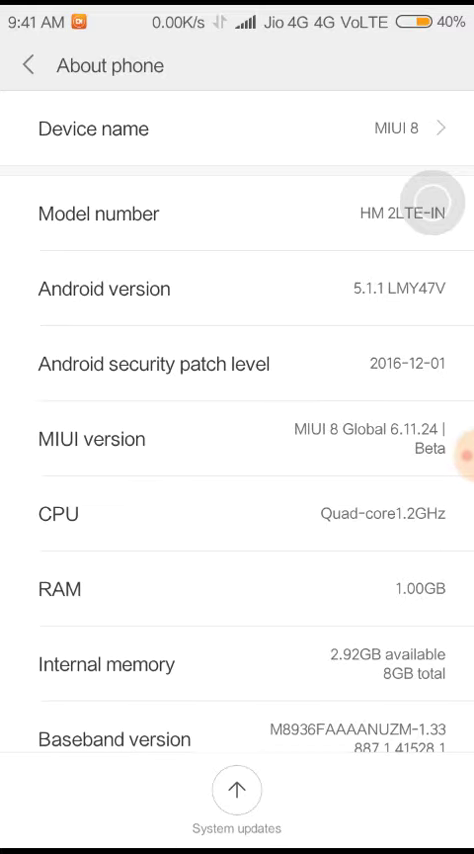
scroll(237, 450, "down", 2)
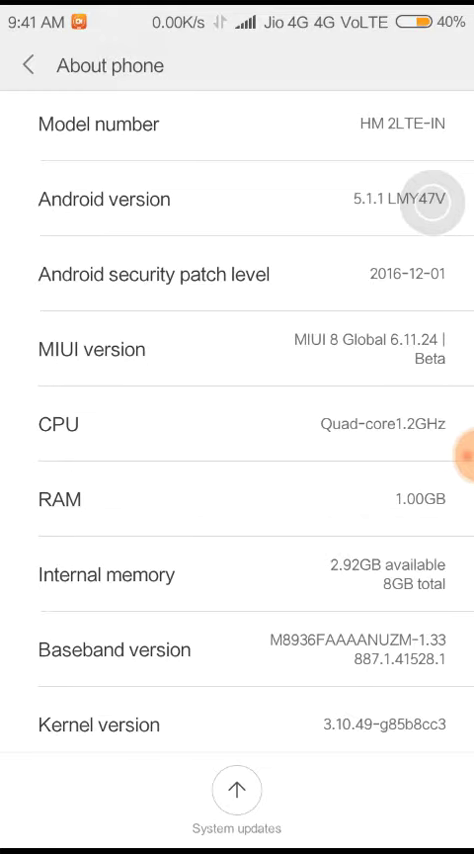
left_click(27, 65)
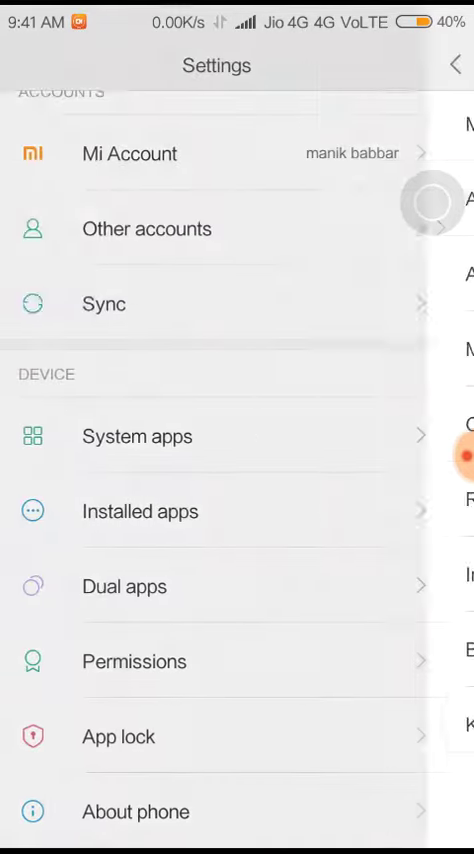
scroll(237, 450, "up", 5)
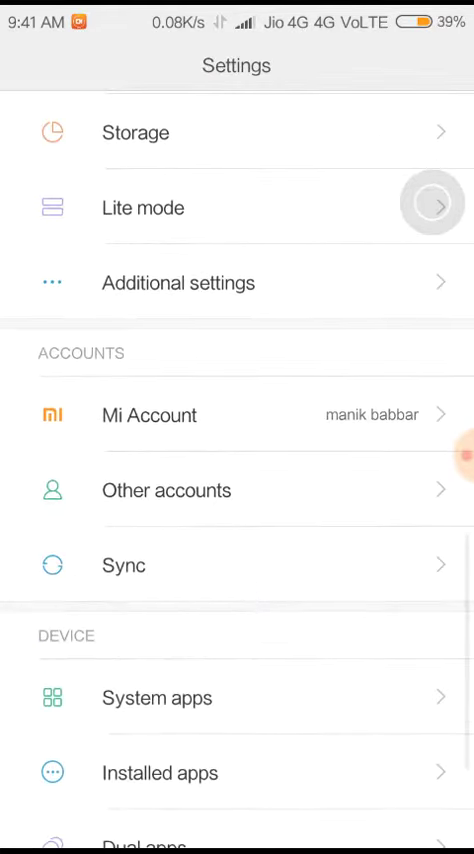
Briefly show and dismiss the shade over Settings, then go home to page 1.
left_click_drag(237, 10, 237, 400)
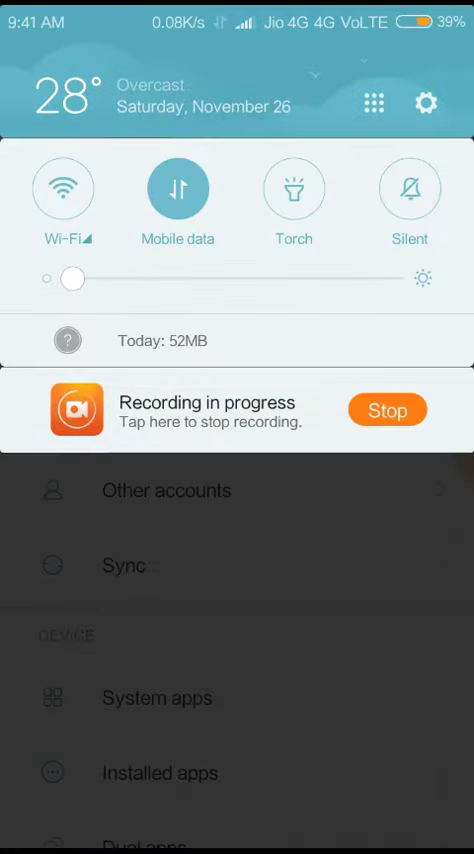
left_click(360, 549)
key("Home")
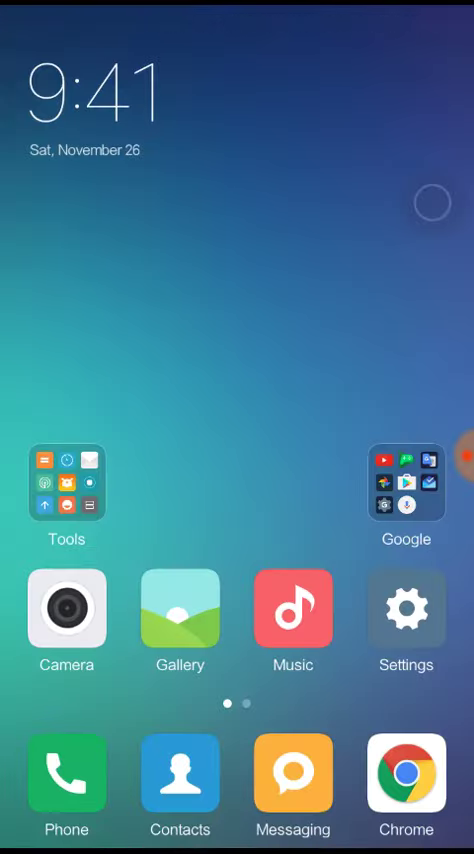
mouse_move(400, 350)
left_mouse_down()
mouse_move(80, 350)
mouse_move(400, 350)
left_mouse_up()
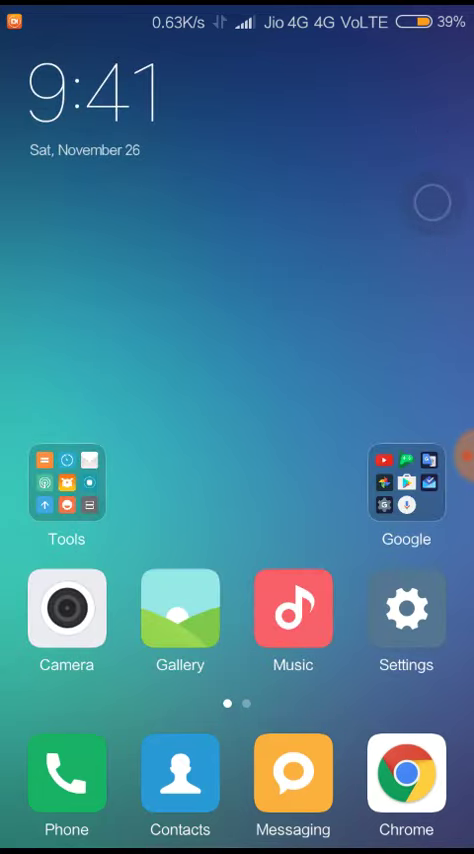